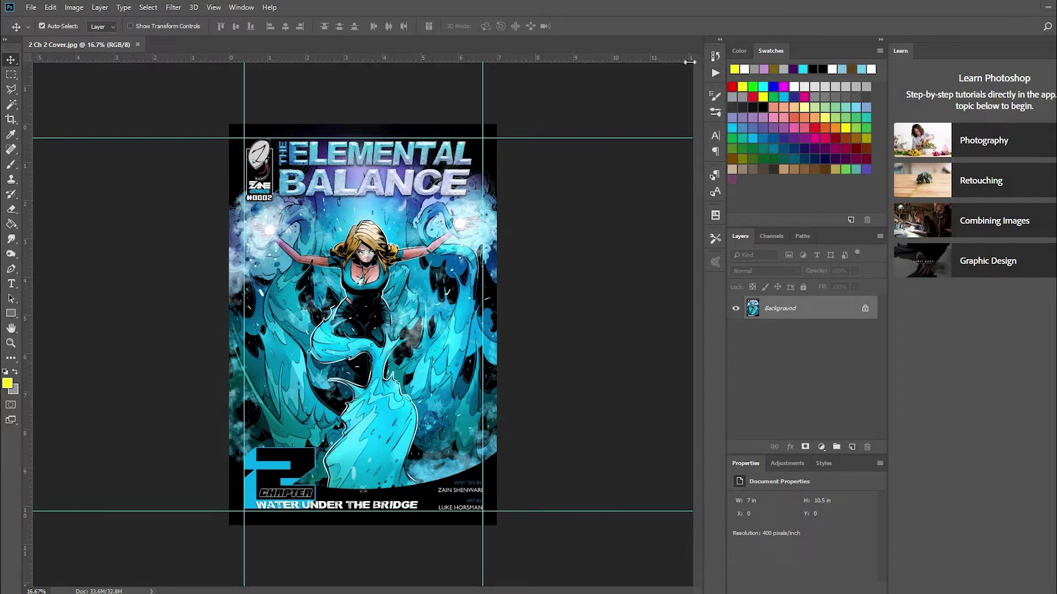
- Select the CMYK action in the Actions panel, then switch to the Chapter 2 folder window
left_click(715, 73)
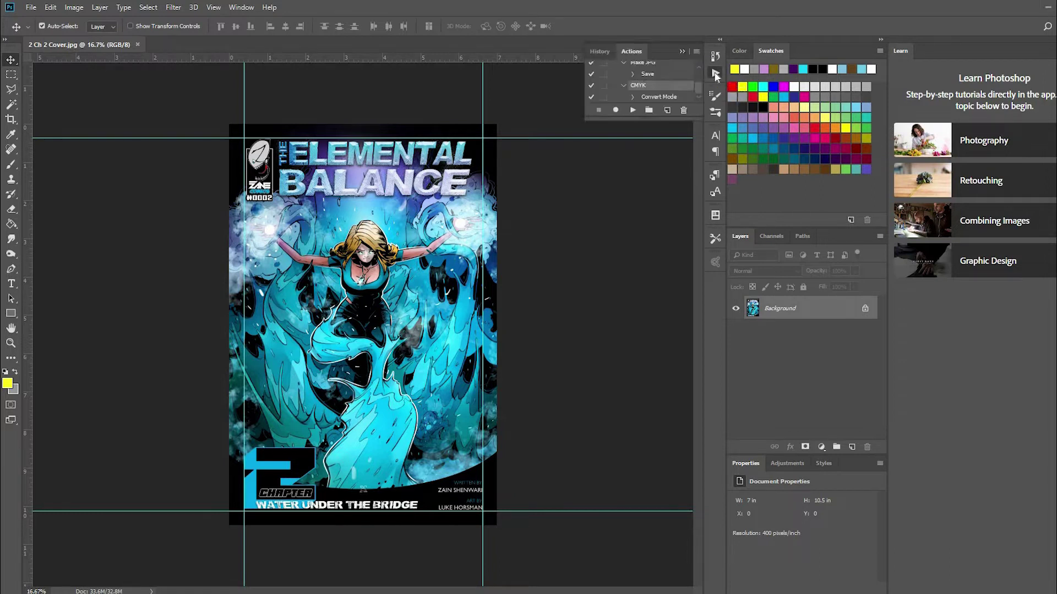
scroll(680, 87, "up", 2)
scroll(681, 87, "down", 3)
left_click(680, 85)
key("alt+Tab")
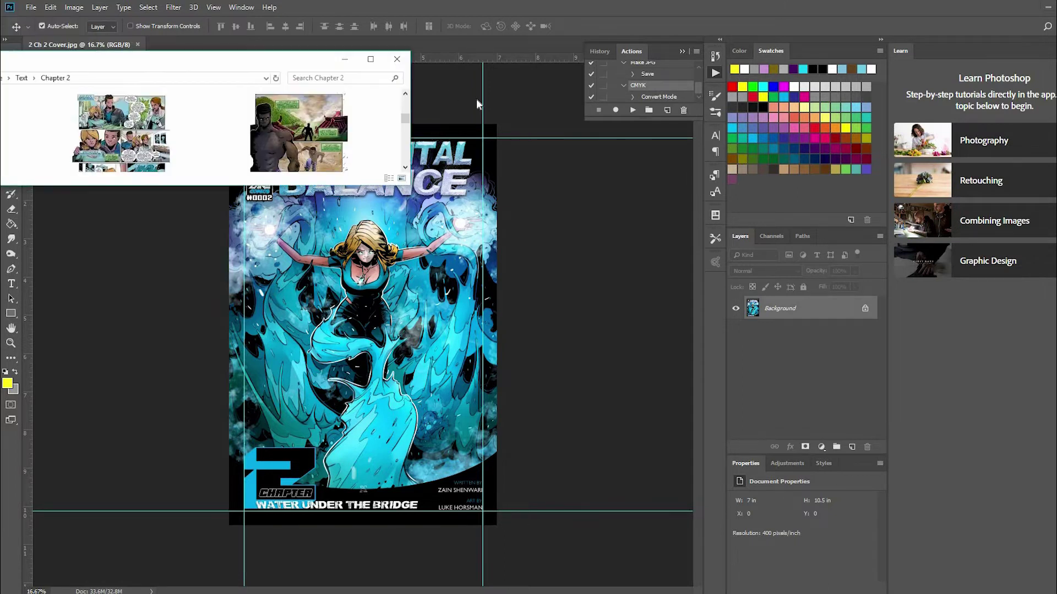
- Maximize the Chapter 2 window and create a new folder named JPG
double_click(487, 100)
scroll(549, 383, "down", 3)
scroll(601, 366, "up", 6)
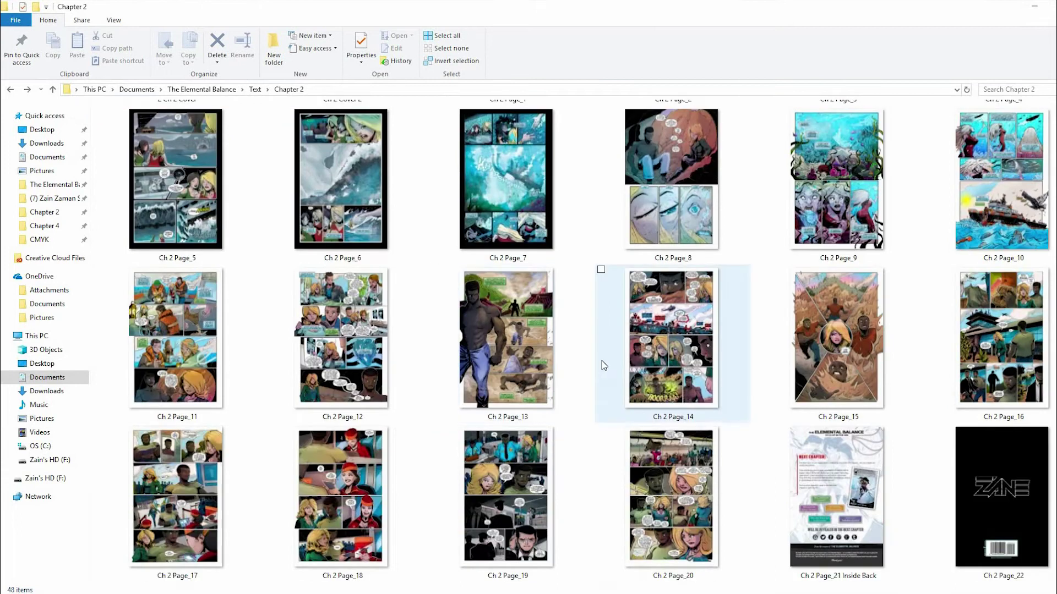
scroll(601, 366, "down", 2)
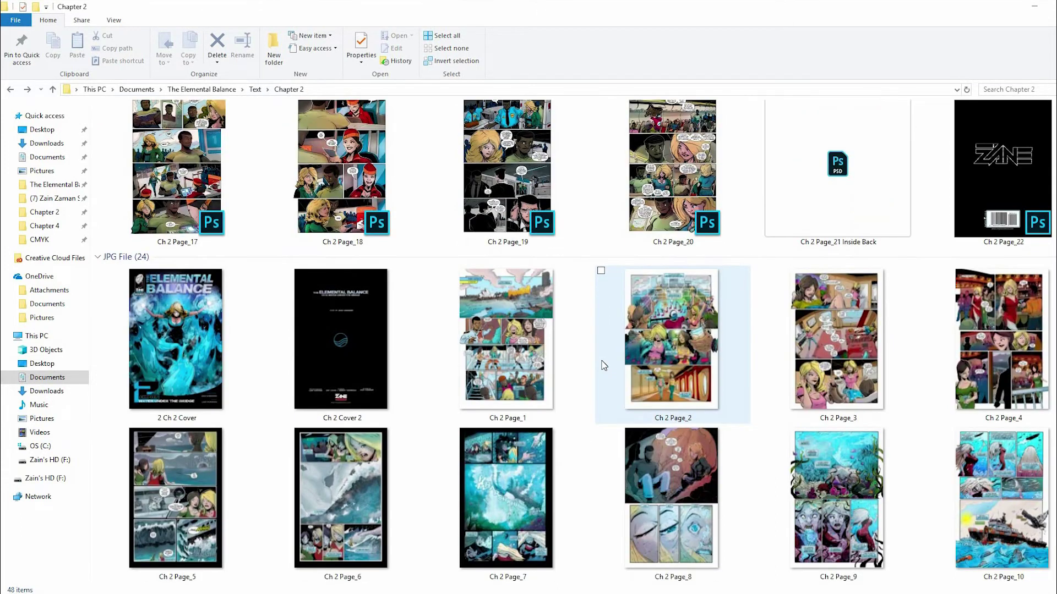
right_click(260, 283)
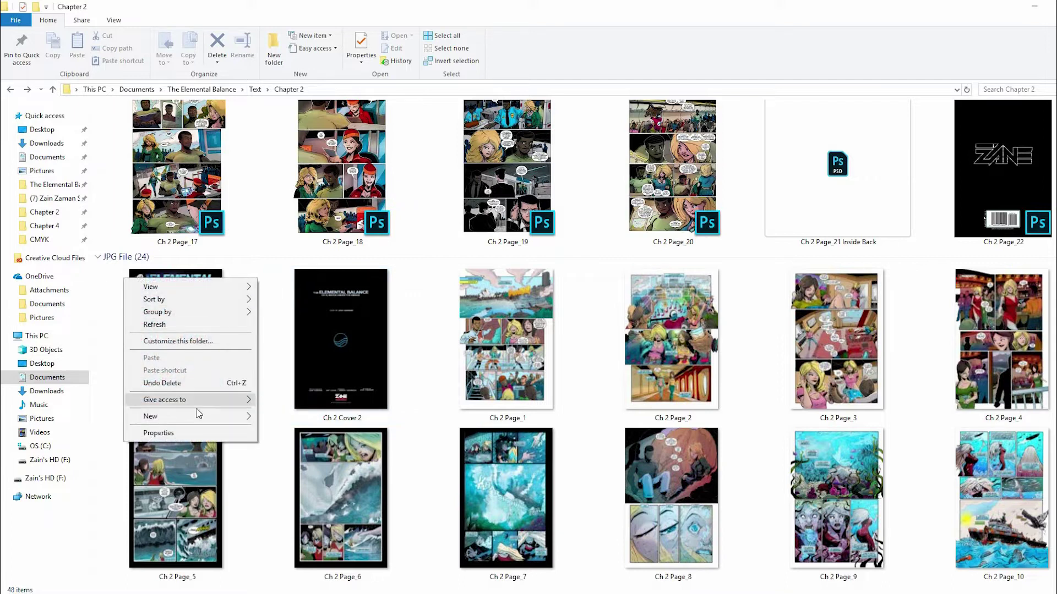
mouse_move(197, 419)
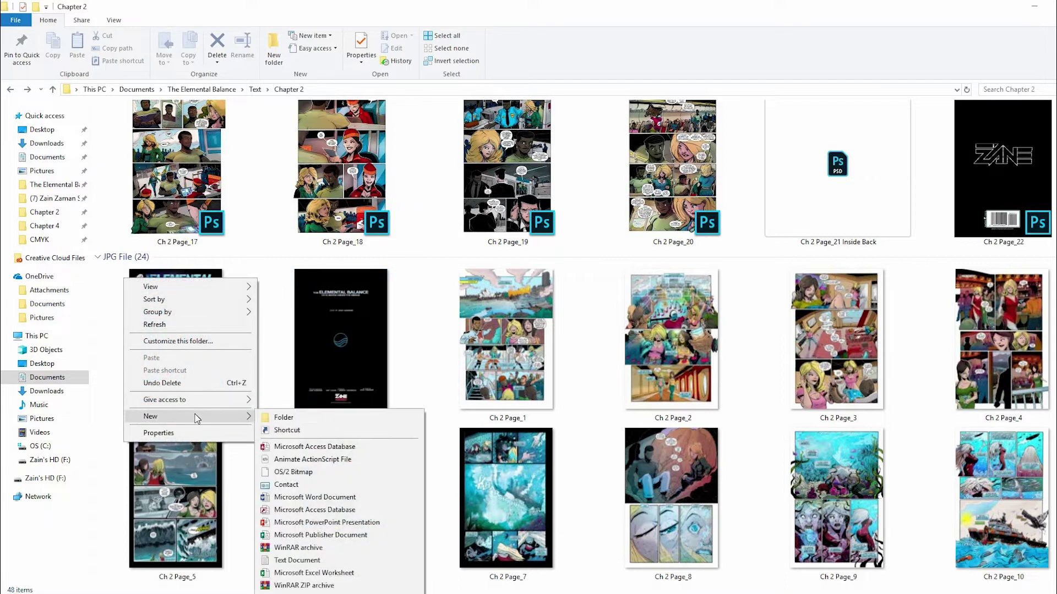
left_click(279, 417)
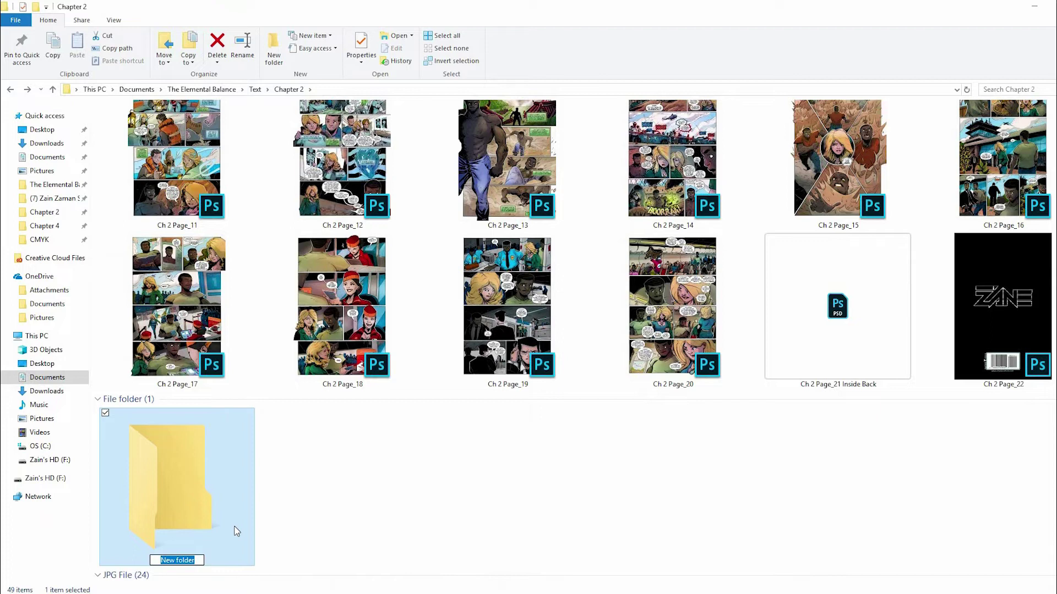
type("JPG")
key("Return")
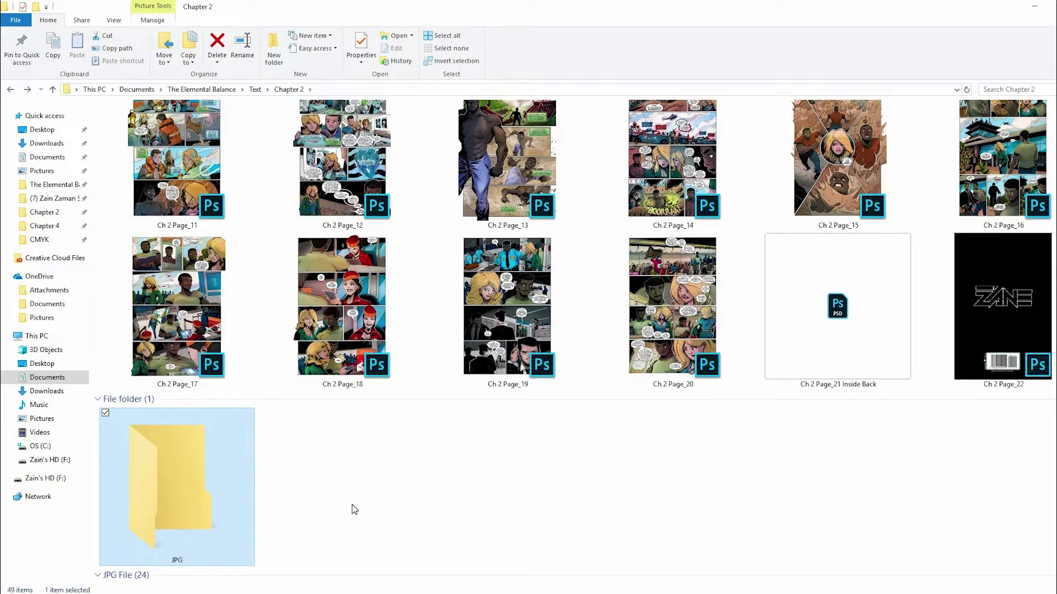
- Create a second new folder named CMYK beside the JPG folder
right_click(353, 506)
mouse_move(283, 475)
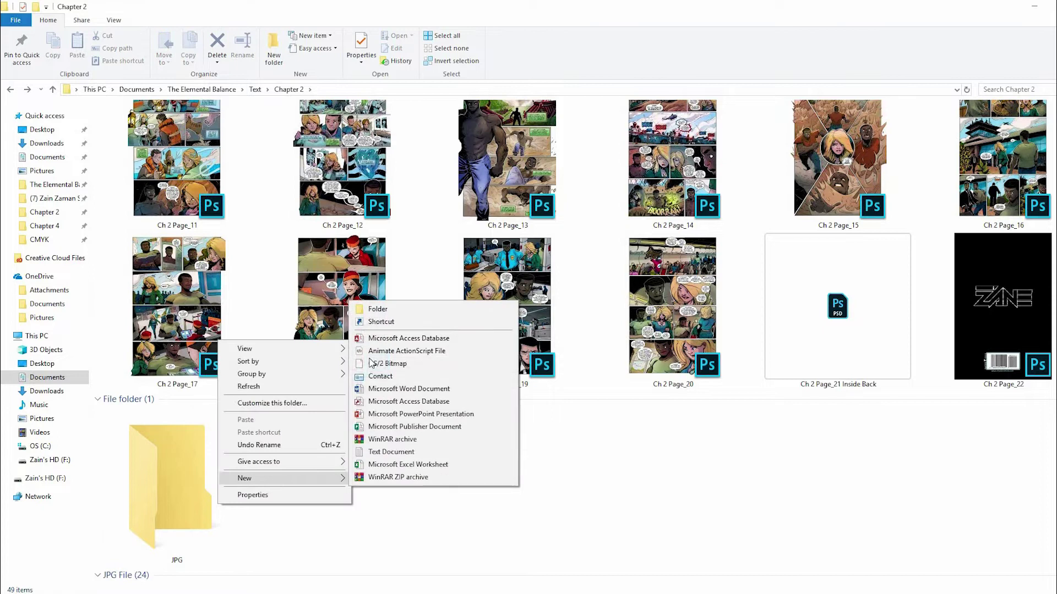
left_click(379, 307)
type("CMYK")
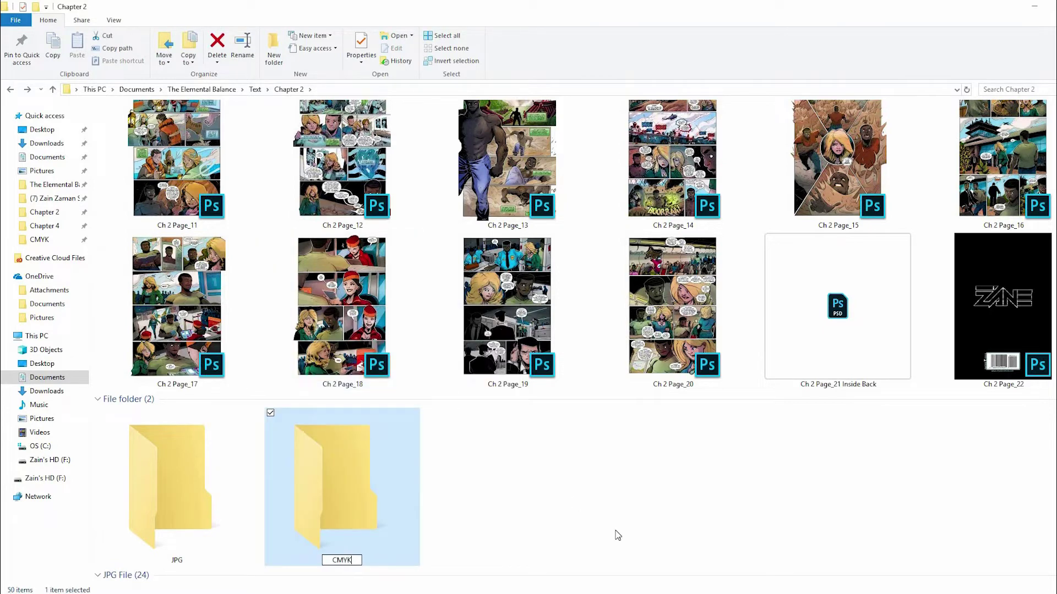
key("Return")
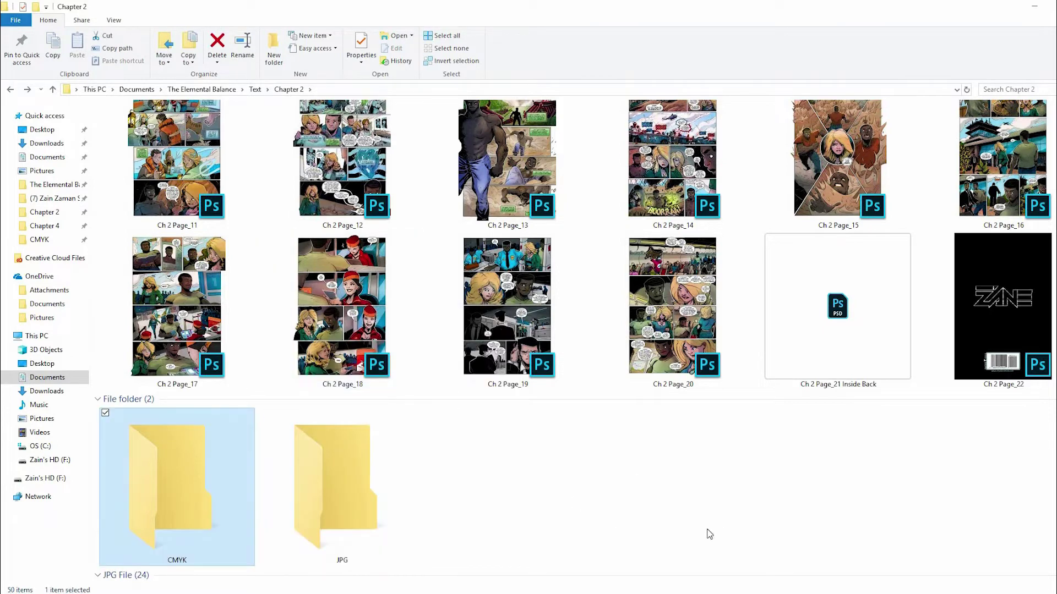
left_click(380, 491)
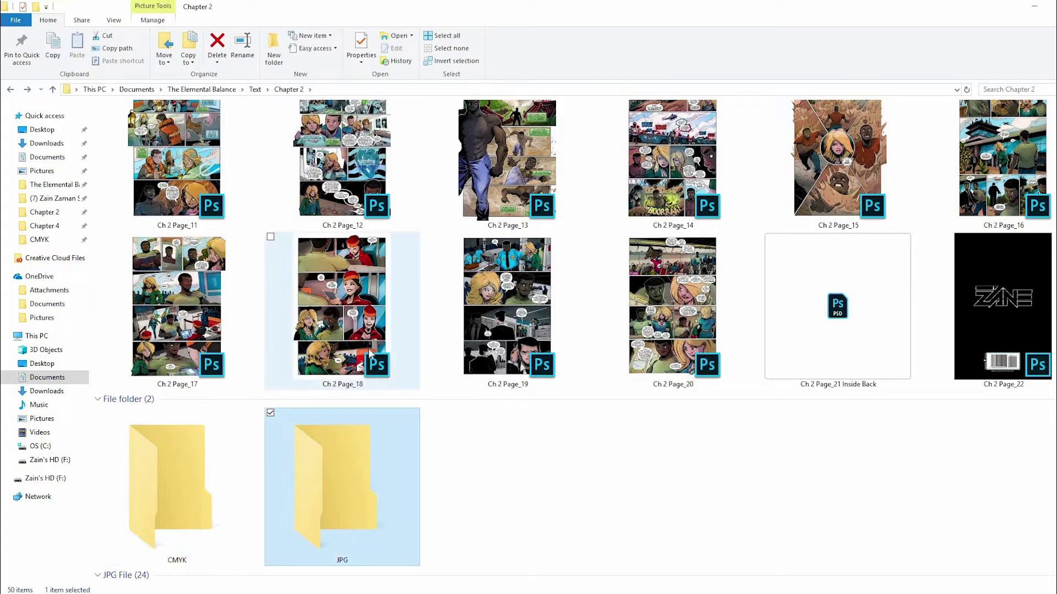
scroll(620, 432, "down", 10)
scroll(619, 431, "up", 3)
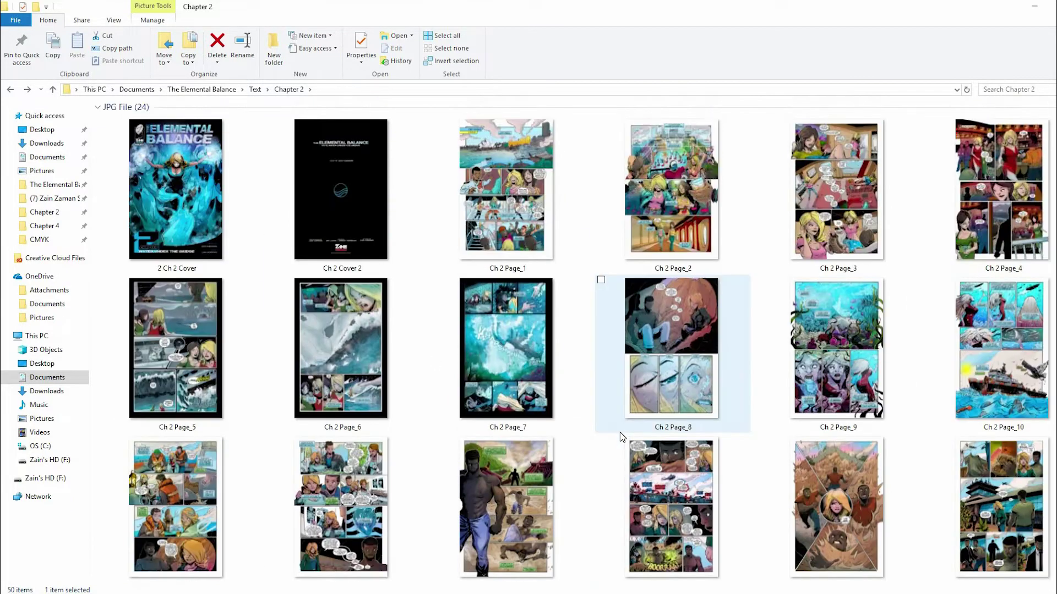
- Move the 24 pages, 2 Ch 2 Cover through Ch 2 Page_22, into the JPG folder
left_click(187, 183)
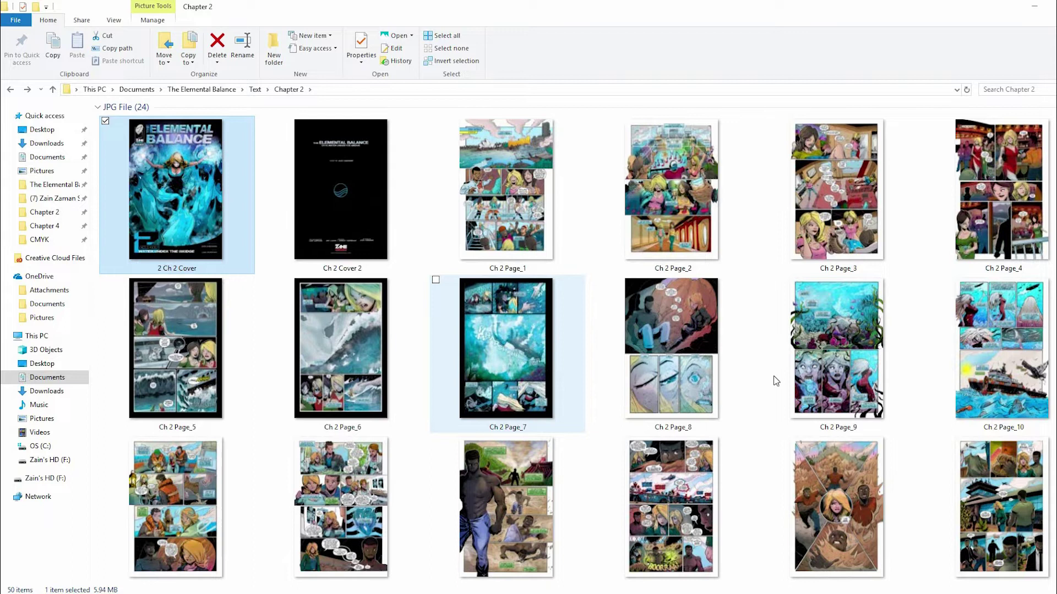
scroll(775, 379, "down", 3)
left_click(993, 510, "shift")
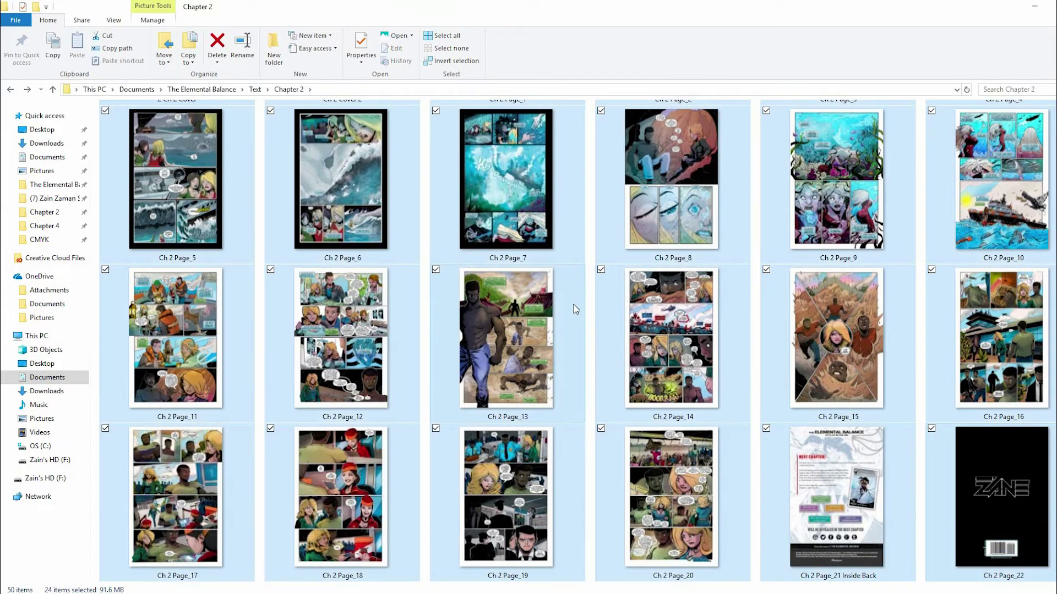
scroll(348, 386, "up", 6)
left_click_drag(193, 503, 322, 372)
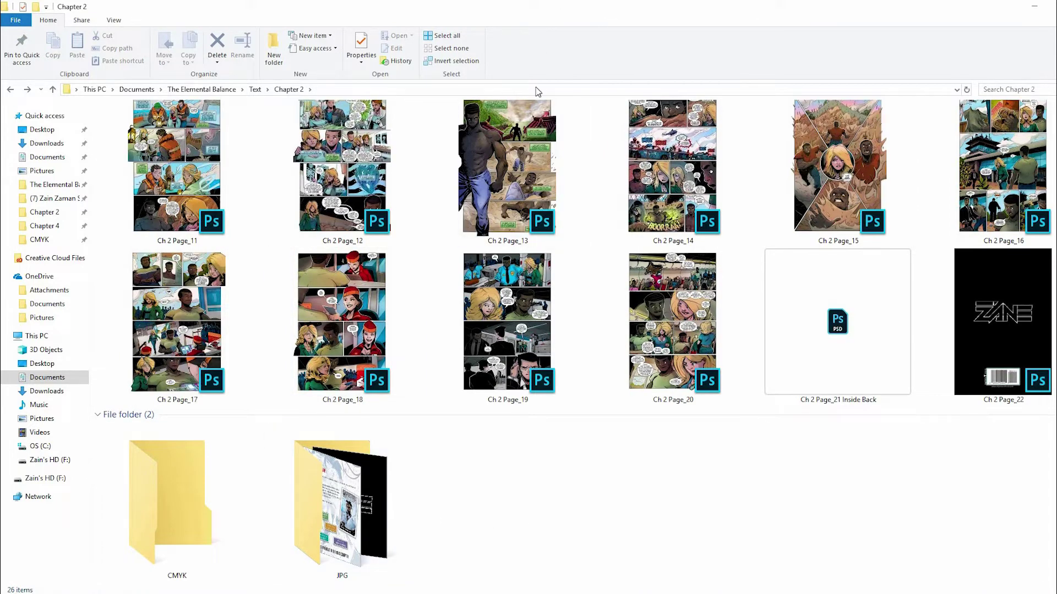
left_click_drag(641, 8, 0, 182)
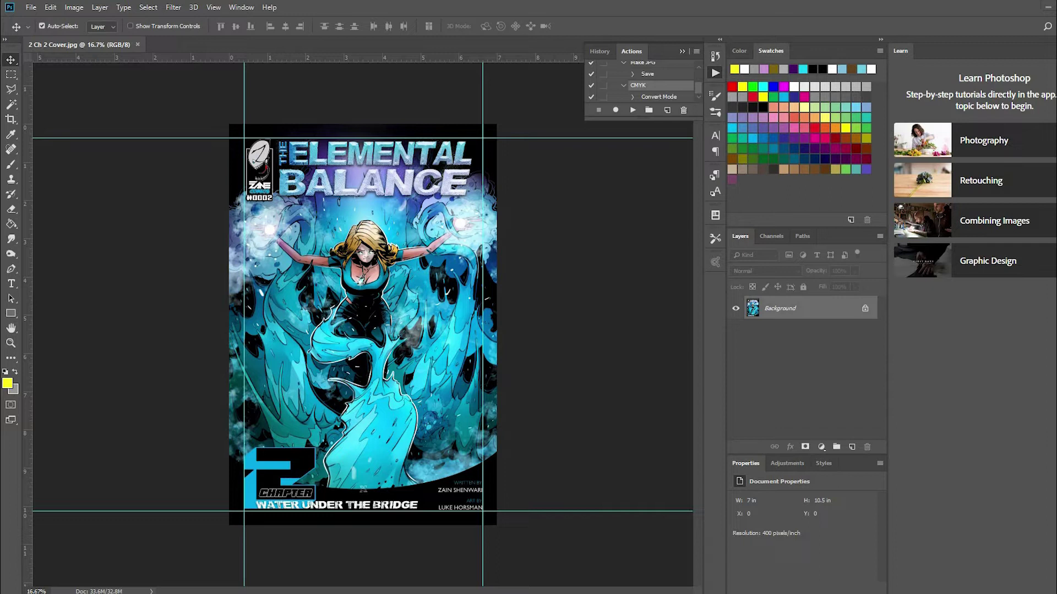
- Close the cover document and reopen 2 Ch 2 Cover from the JPG subfolder
left_click(137, 44)
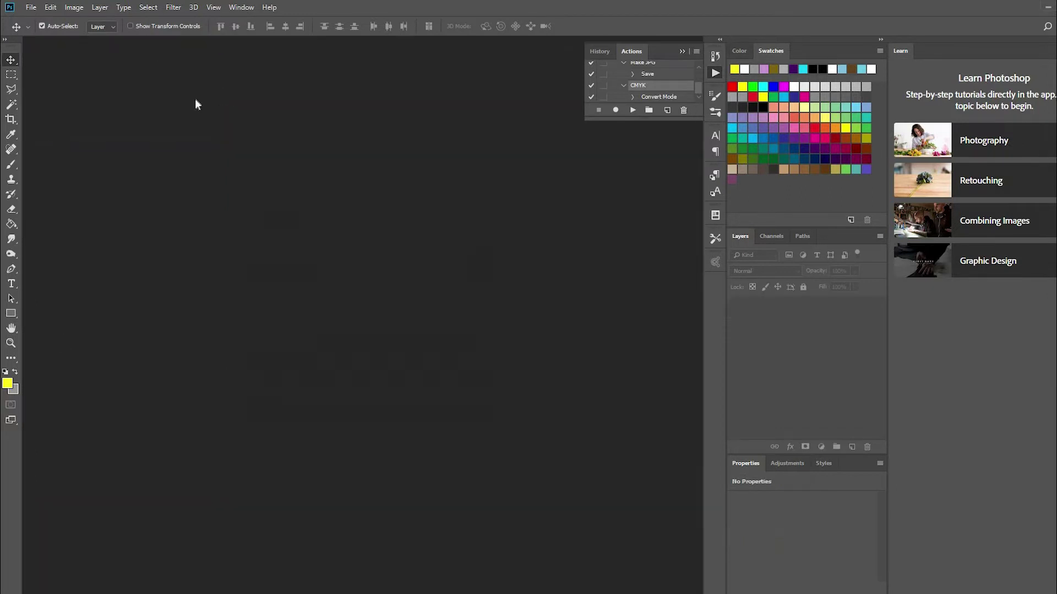
left_click(31, 7)
left_click(44, 31)
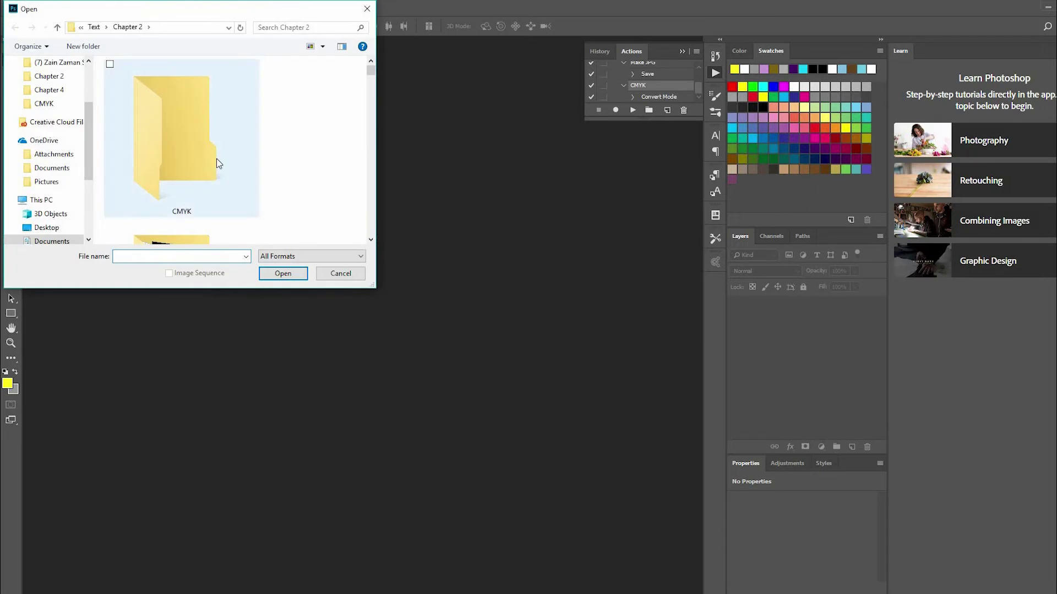
double_click(182, 160)
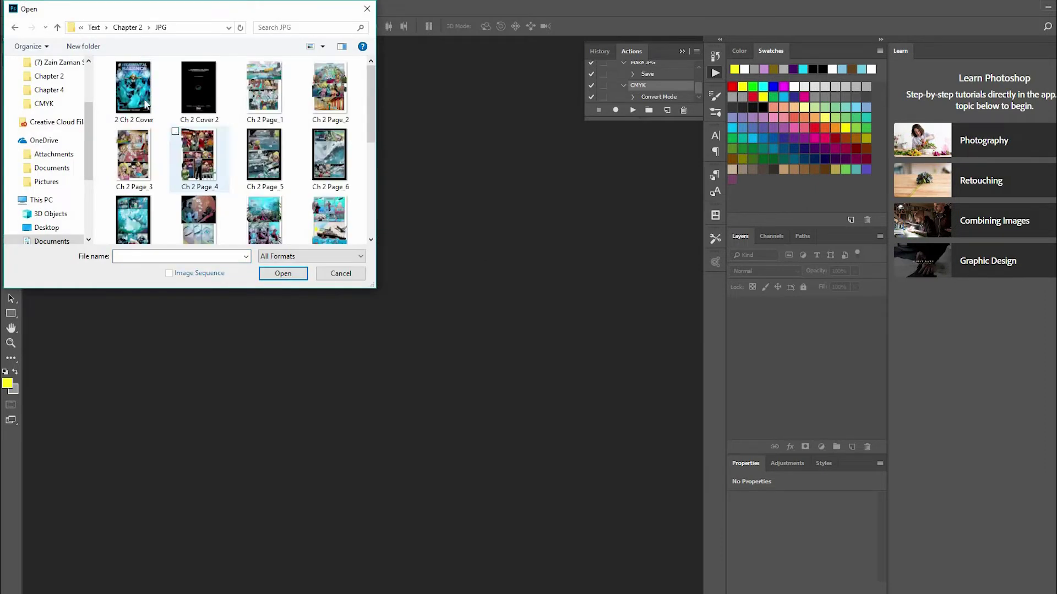
double_click(200, 142)
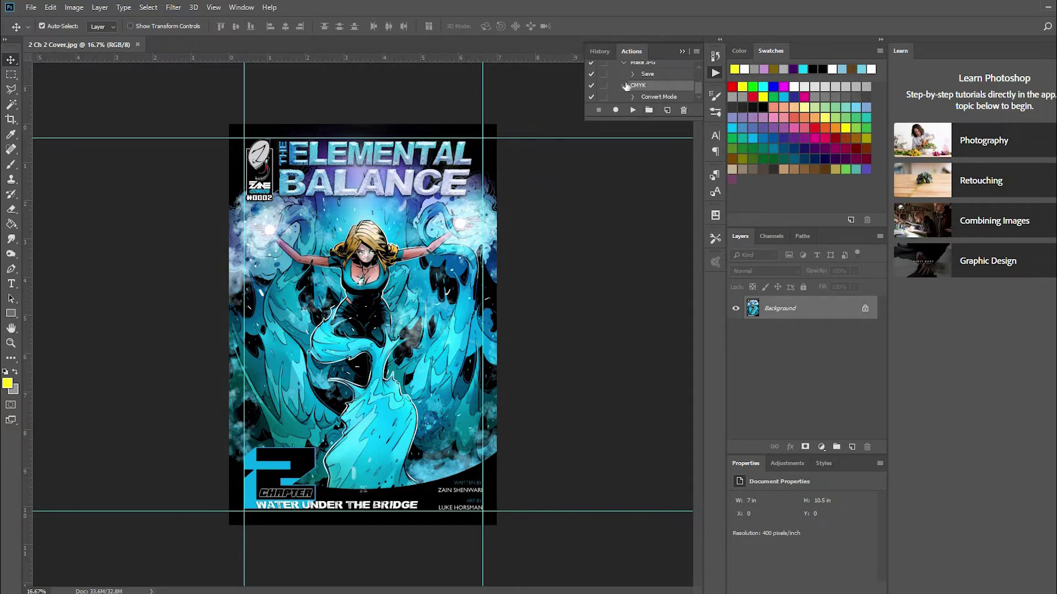
- Create a For Print 2 action set containing a new action named Converting to CMYK
left_click(624, 85)
left_click(615, 63)
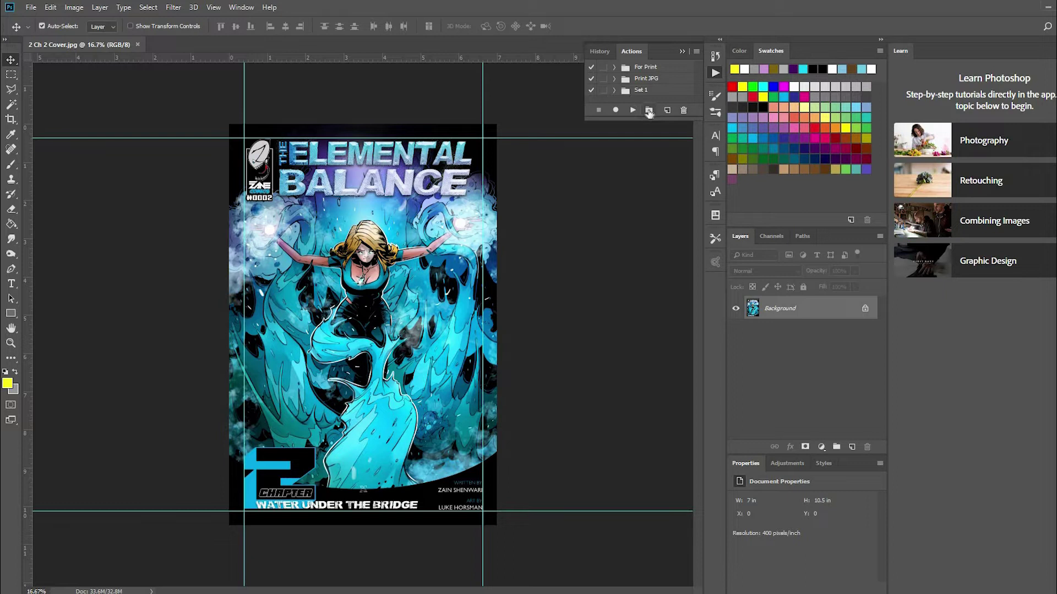
left_click(649, 110)
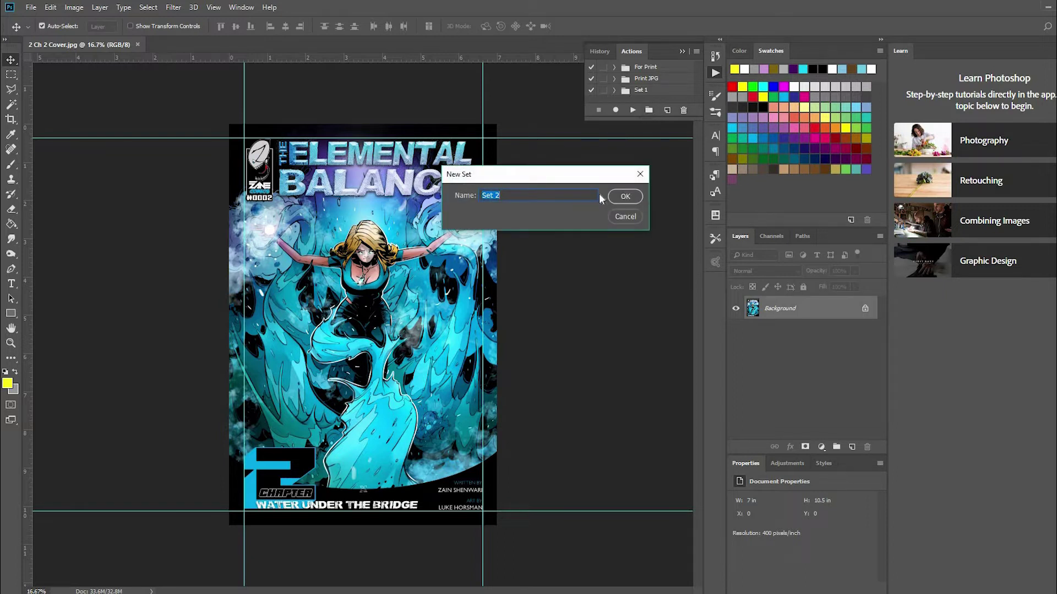
type("For Print 2")
left_click(637, 196)
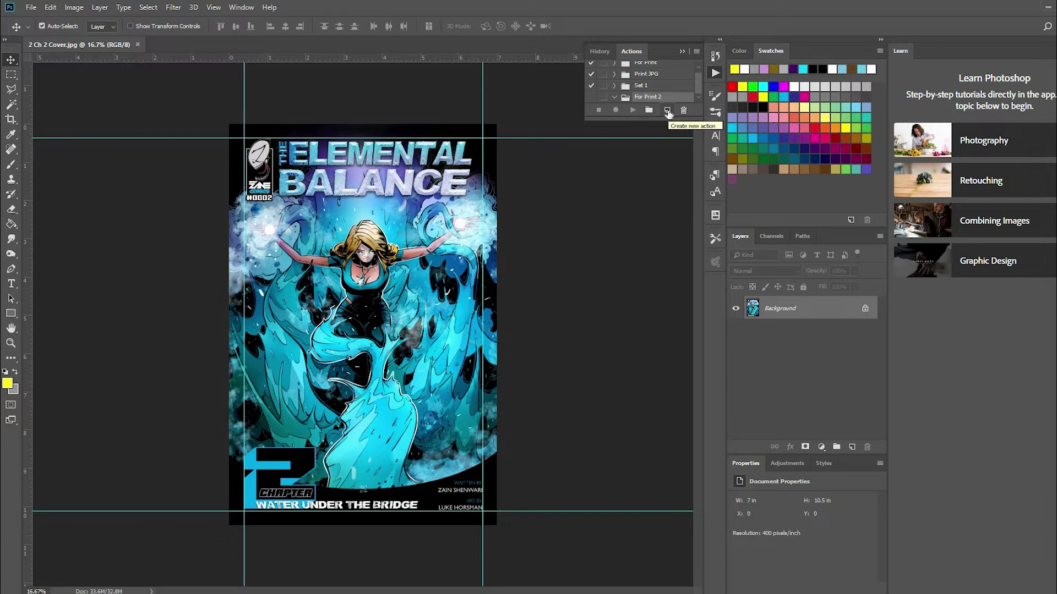
left_click(668, 112)
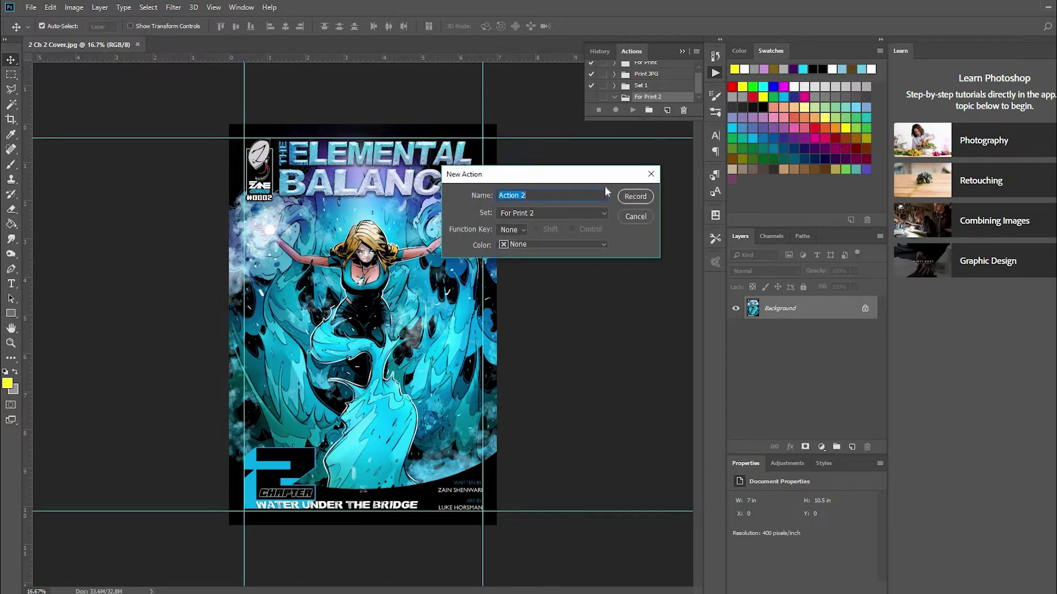
type("Converting to CMYK")
- Record a CMYK Color mode conversion of the cover into the action, then stop recording
left_click(639, 195)
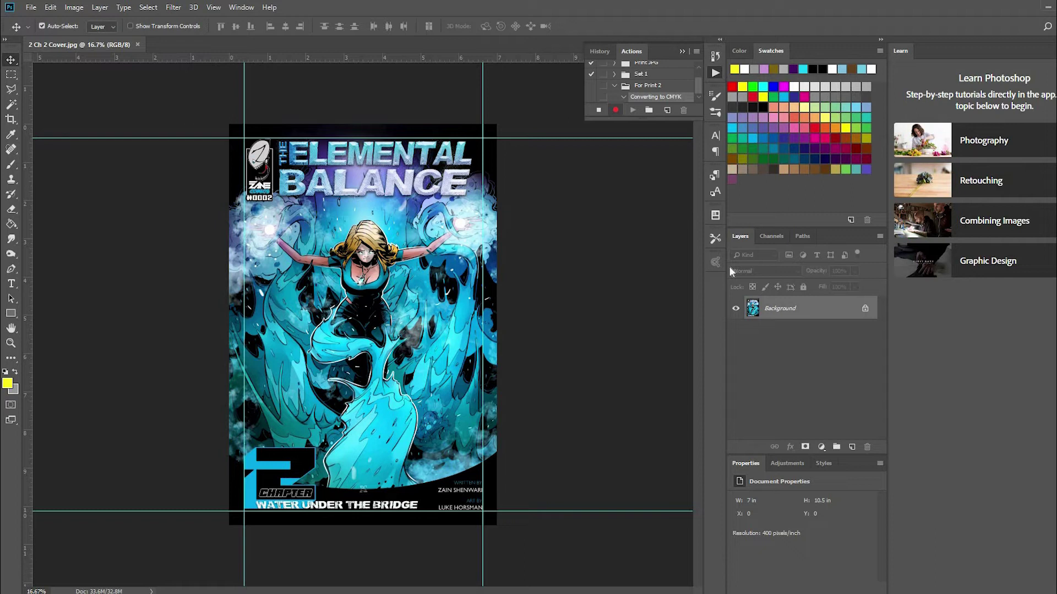
left_click(75, 7)
mouse_move(79, 23)
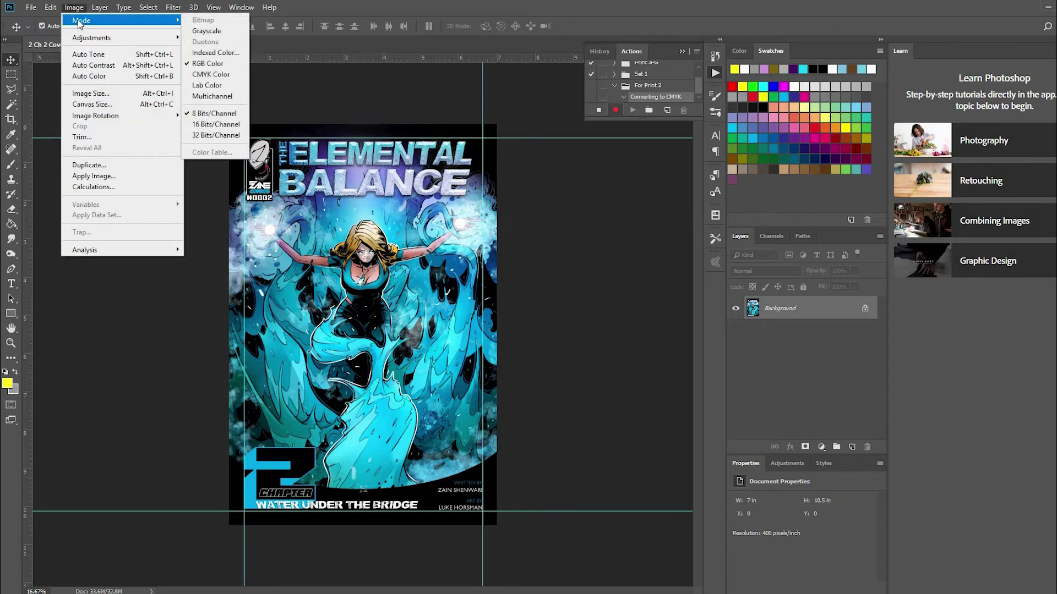
left_click(212, 76)
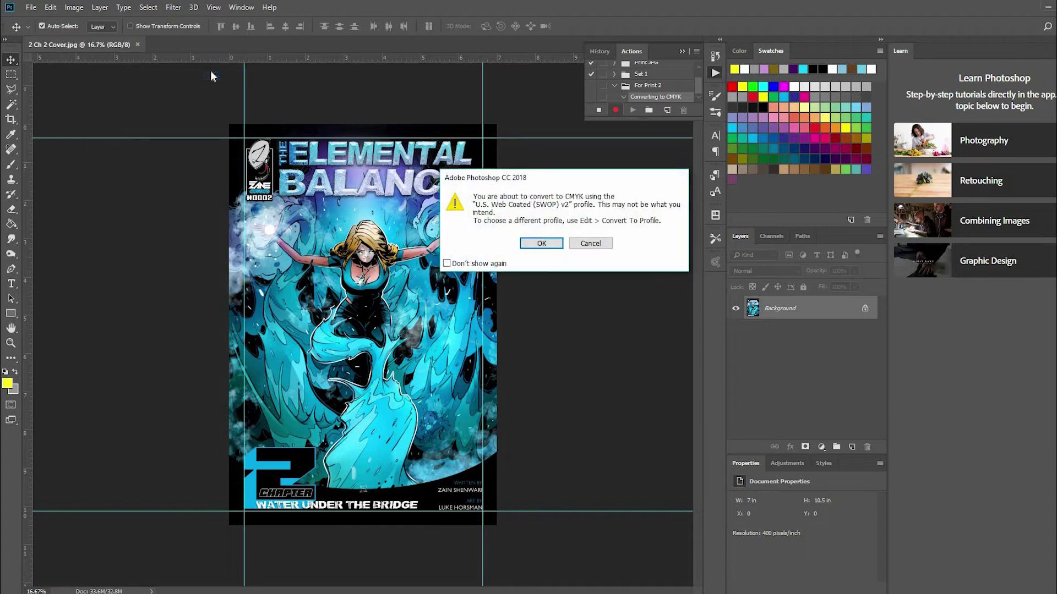
left_click(542, 243)
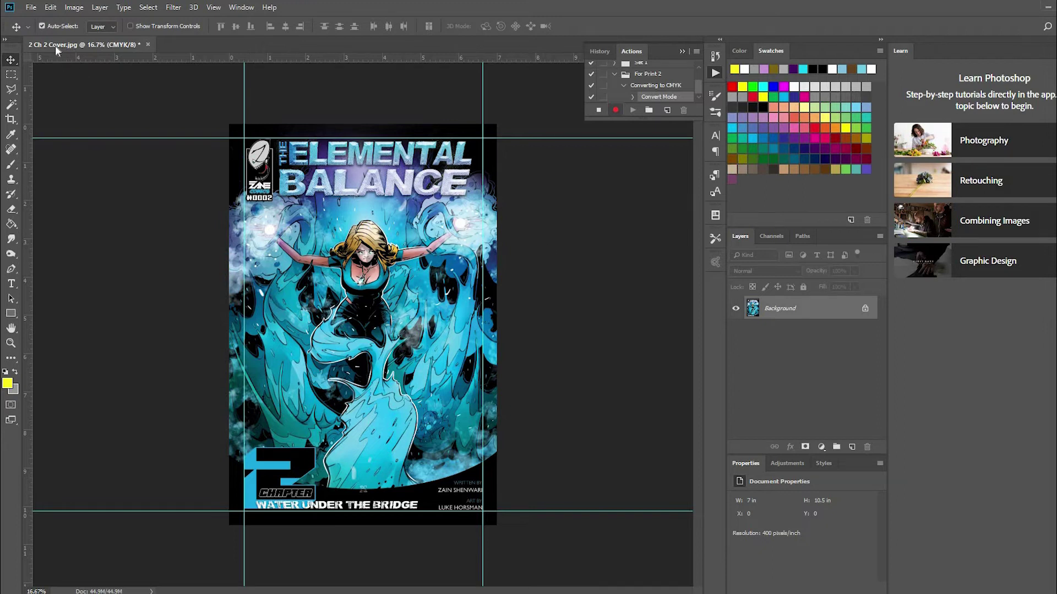
left_click(599, 111)
- Set up a Batch run playing the Converting to CMYK action from the For Print 2 set
left_click(32, 8)
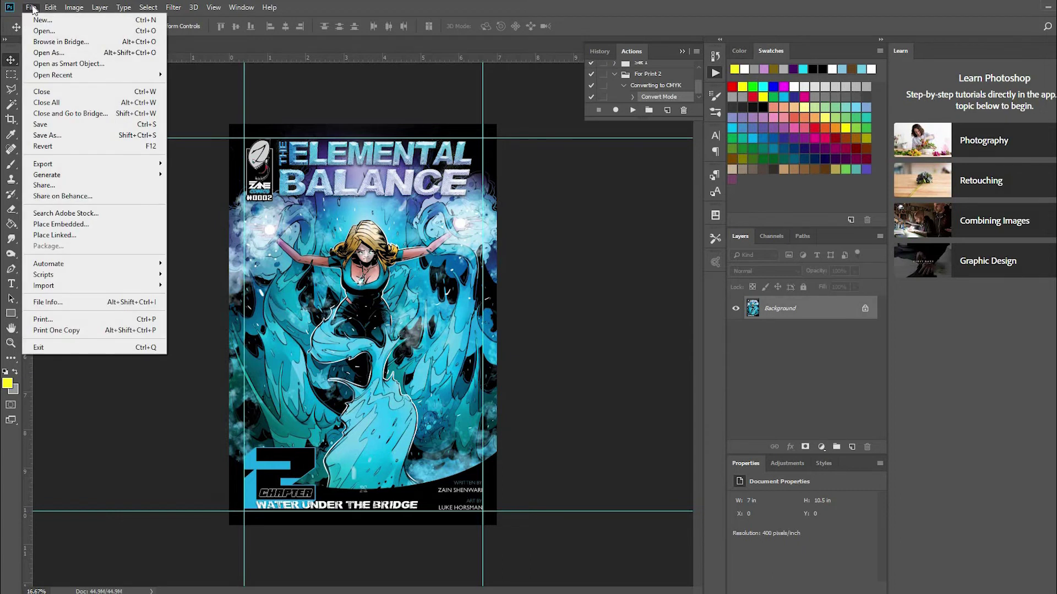
mouse_move(75, 269)
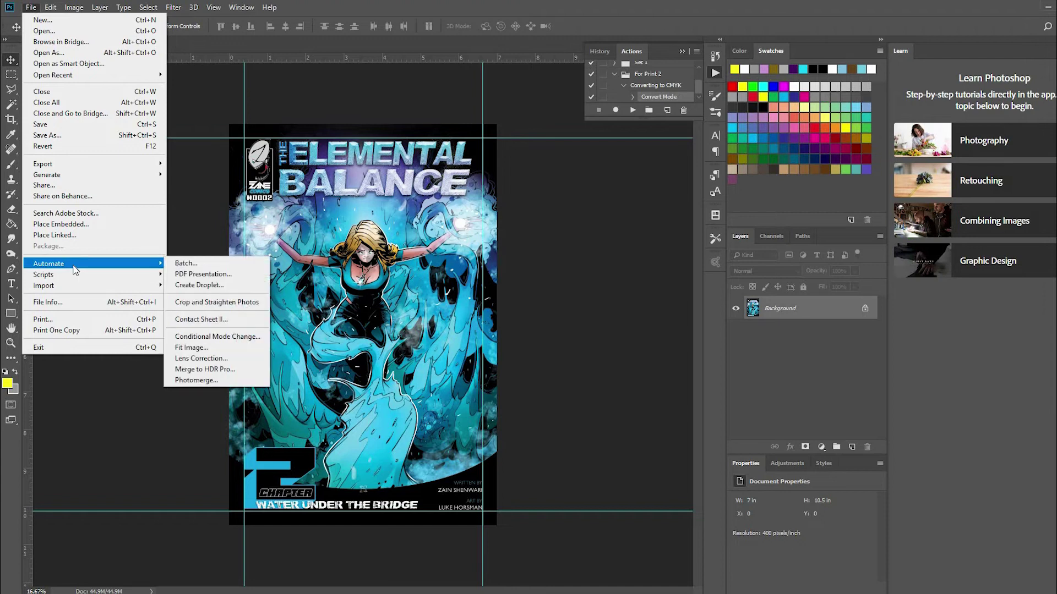
left_click(201, 266)
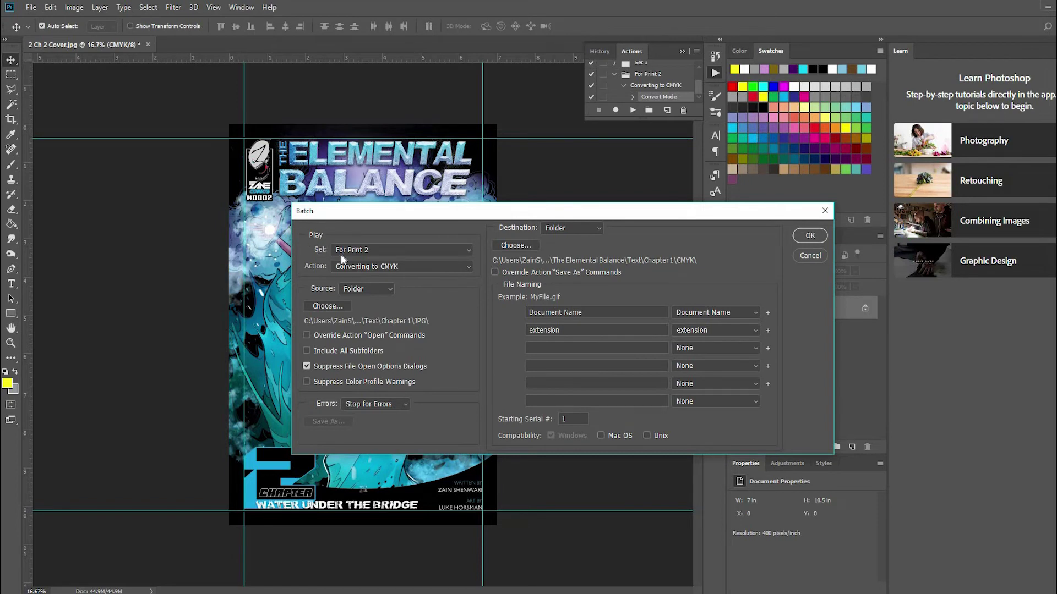
left_click(372, 267)
left_click(371, 266)
- Set the batch source to Text > Chapter 2 > JPG
left_click(327, 306)
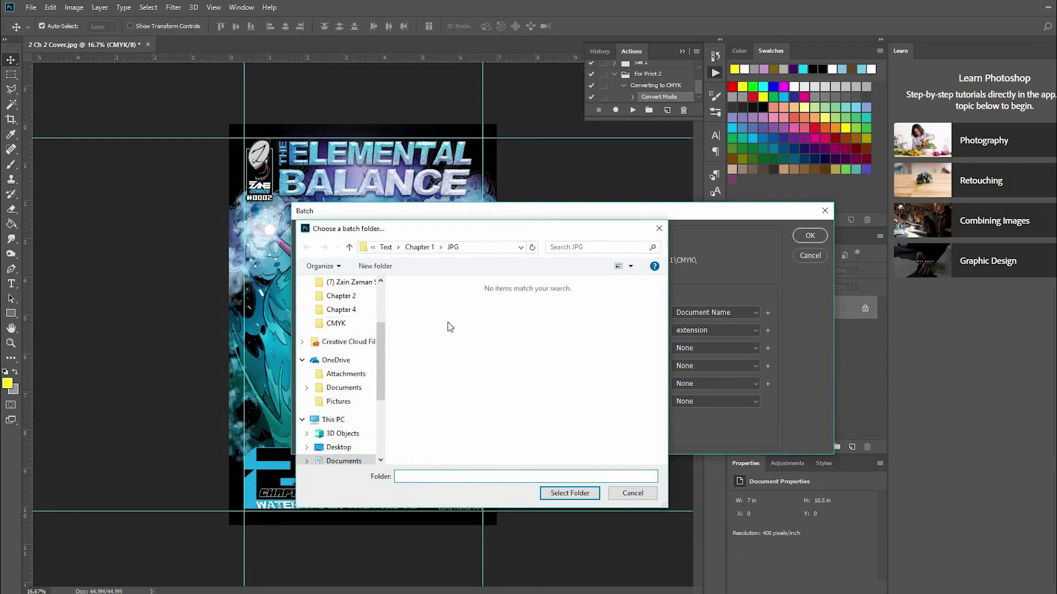
left_click(419, 247)
left_click(386, 248)
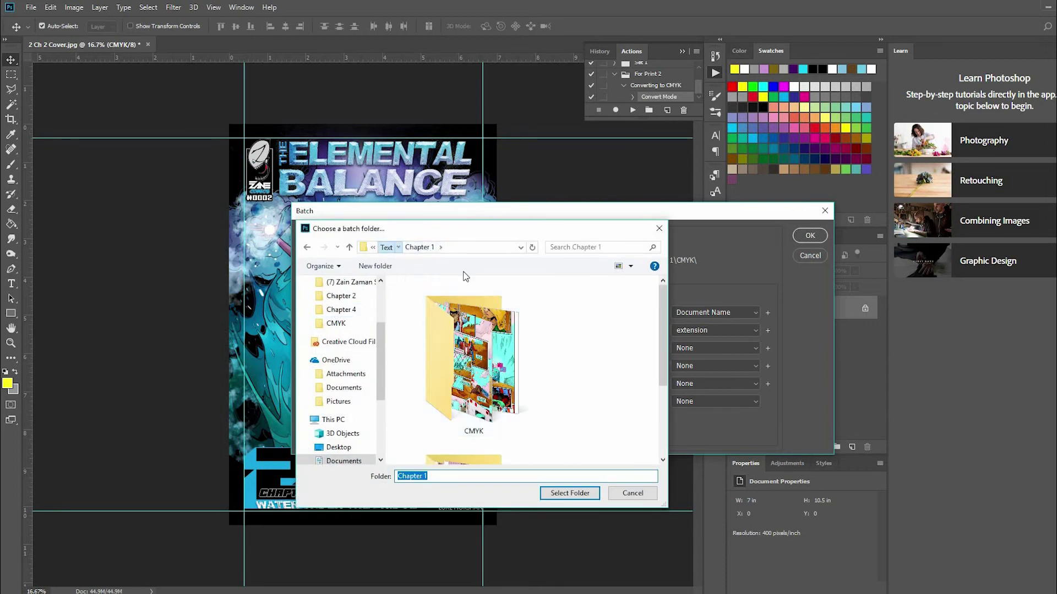
double_click(461, 316)
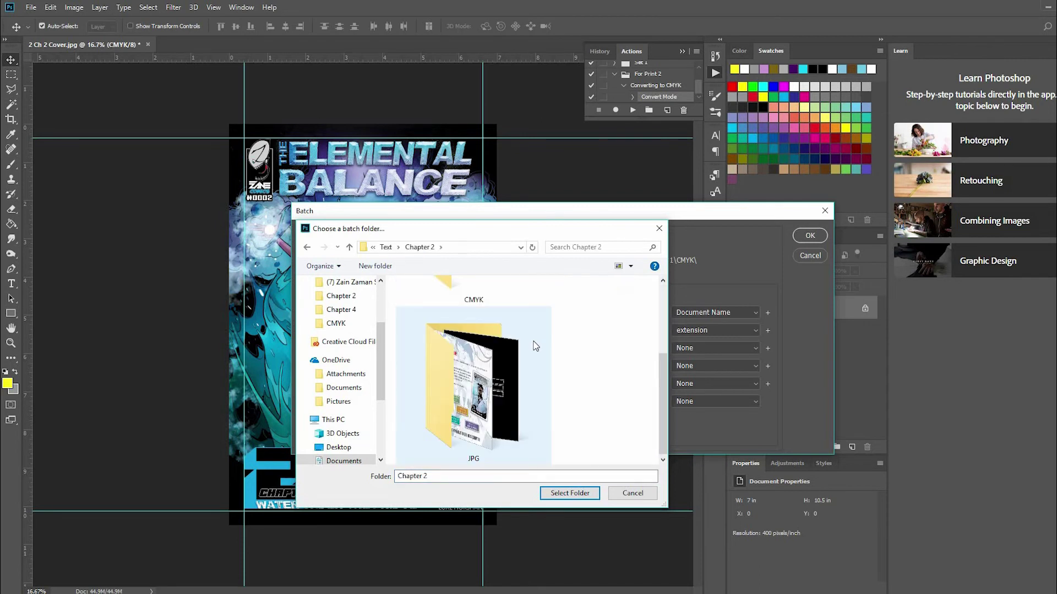
double_click(477, 376)
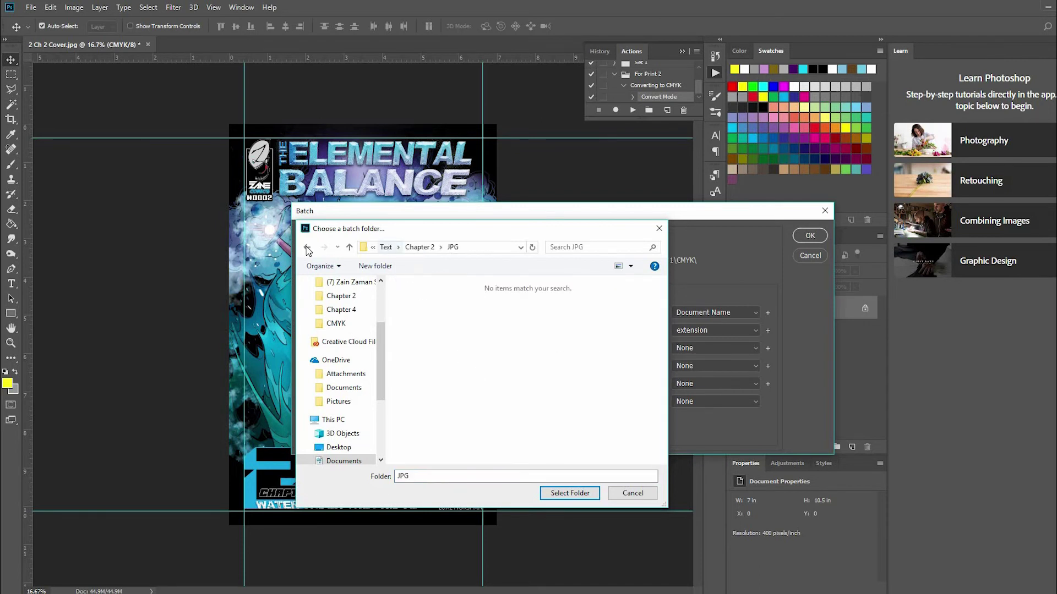
key("alt+Left")
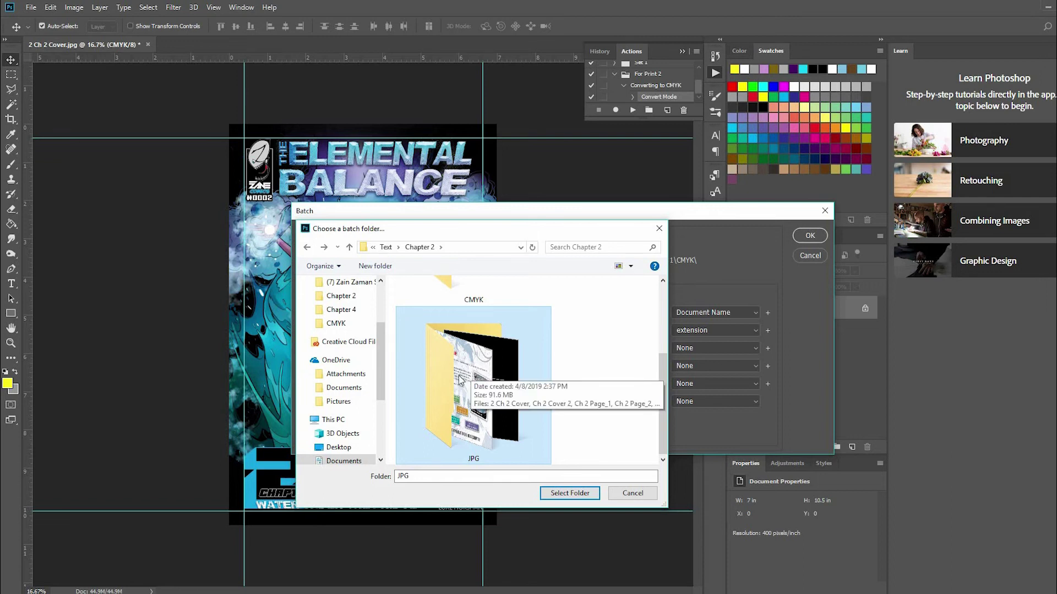
left_click(569, 493)
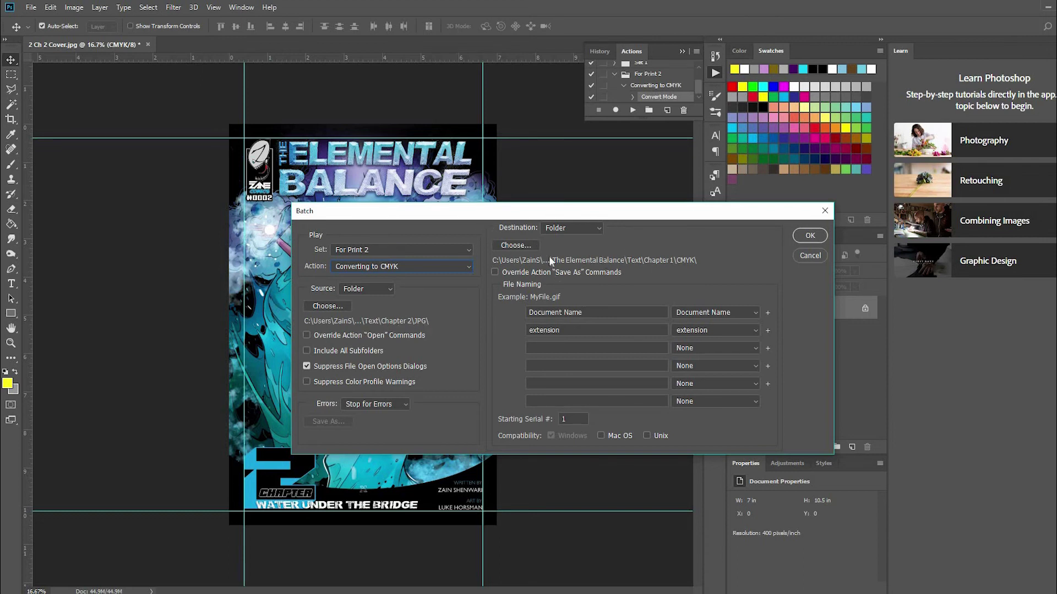
- Set the batch destination to Text > Chapter 2 > CMYK
left_click(525, 246)
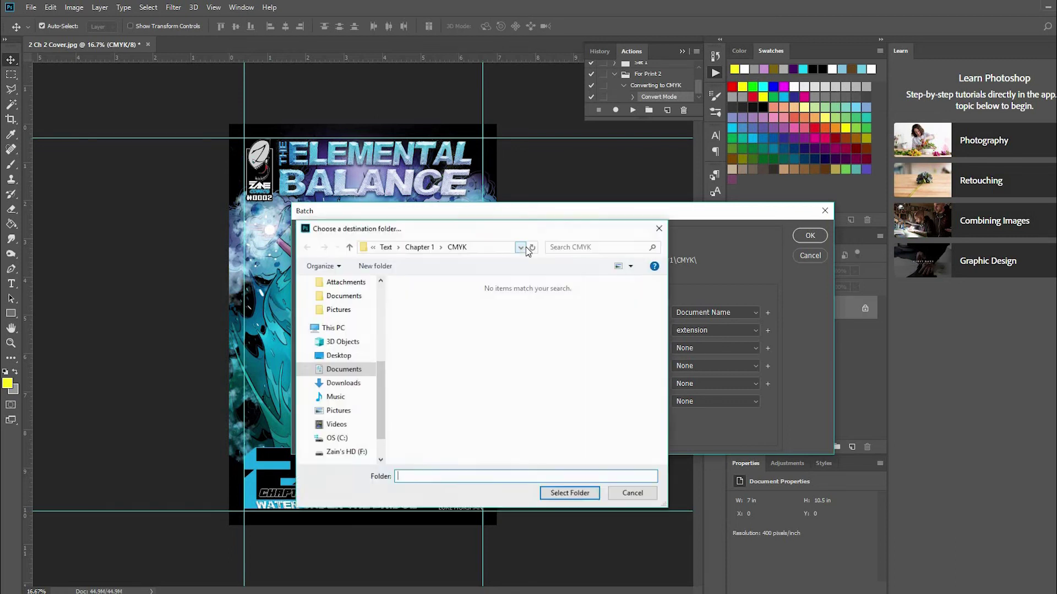
left_click(386, 247)
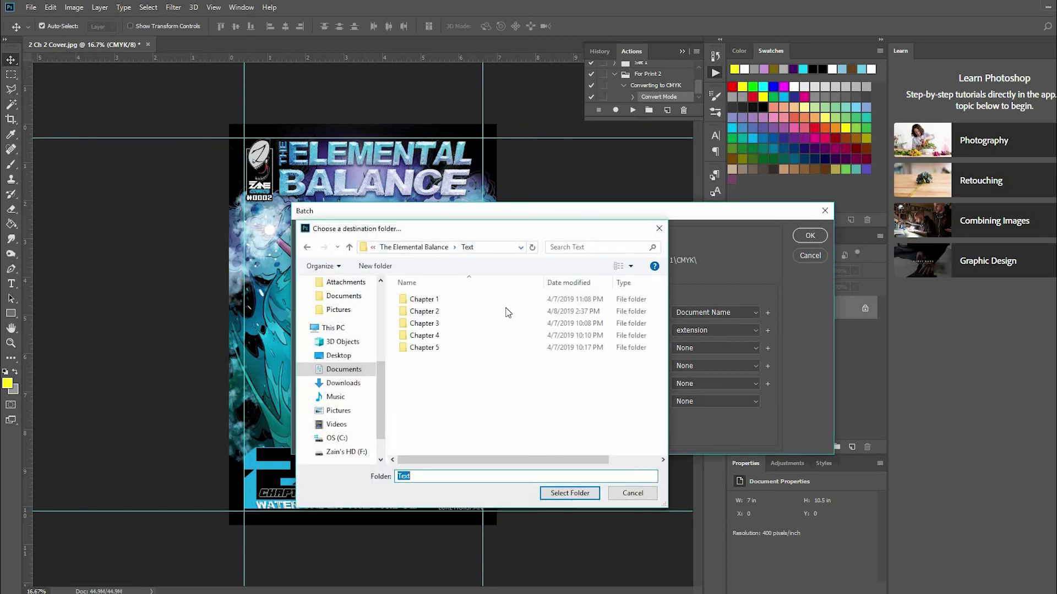
double_click(430, 311)
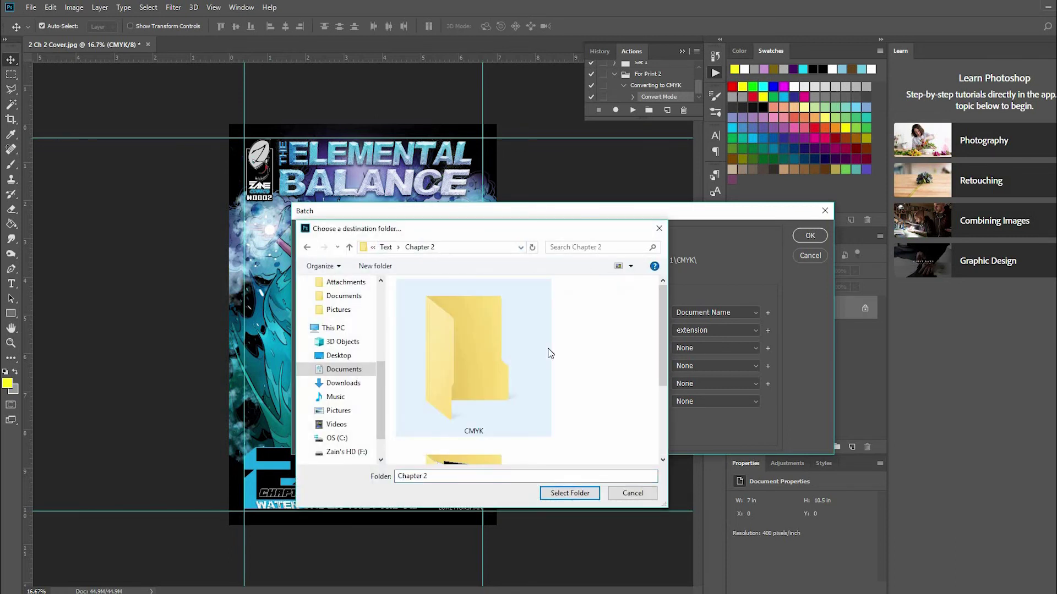
left_click(470, 331)
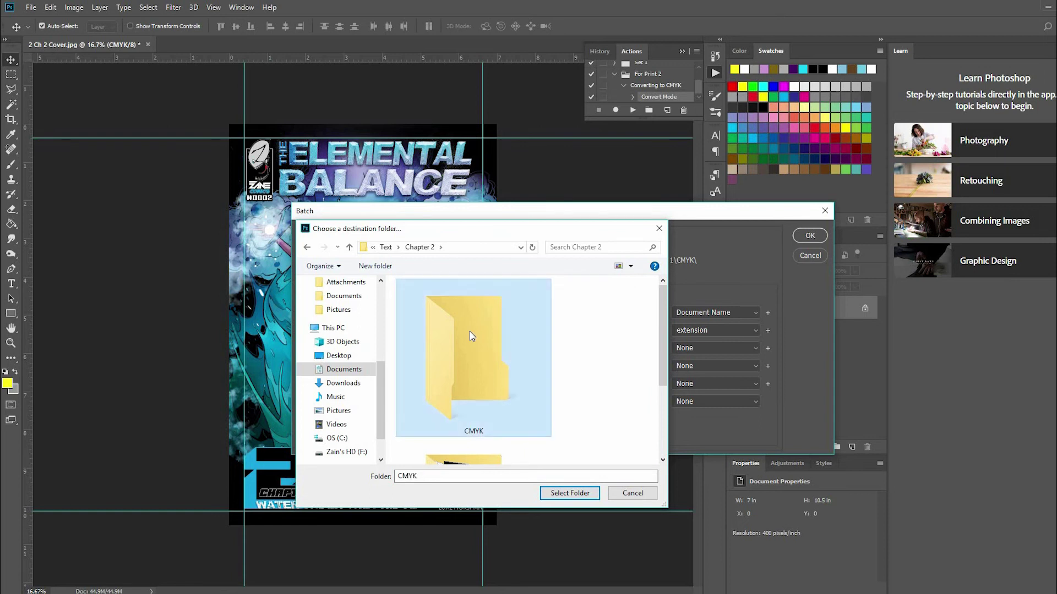
left_click(570, 492)
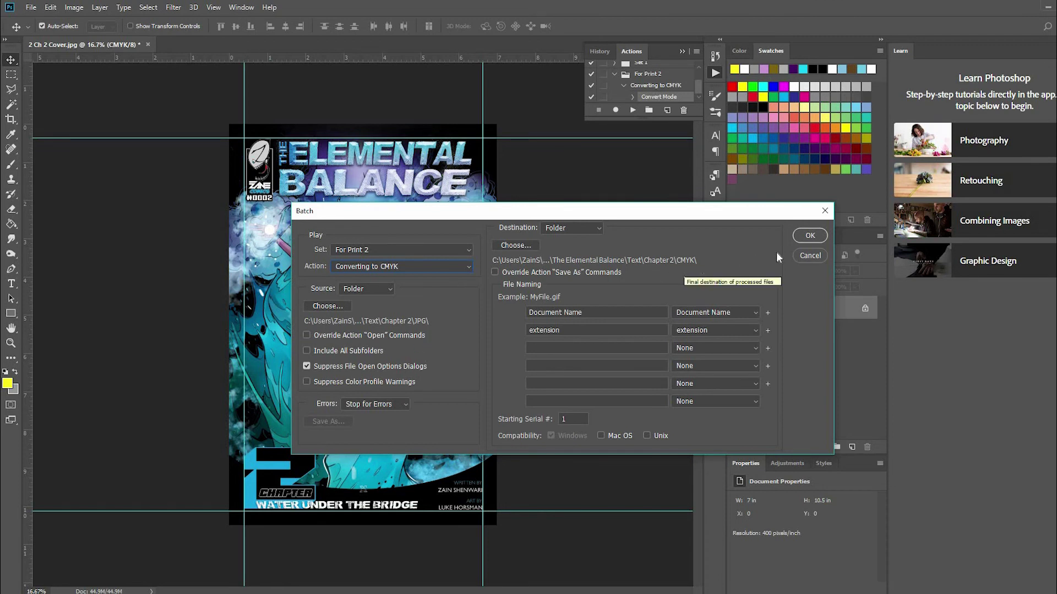
- Run the batch to convert all Chapter 2 JPG pages to CMYK
left_click(809, 236)
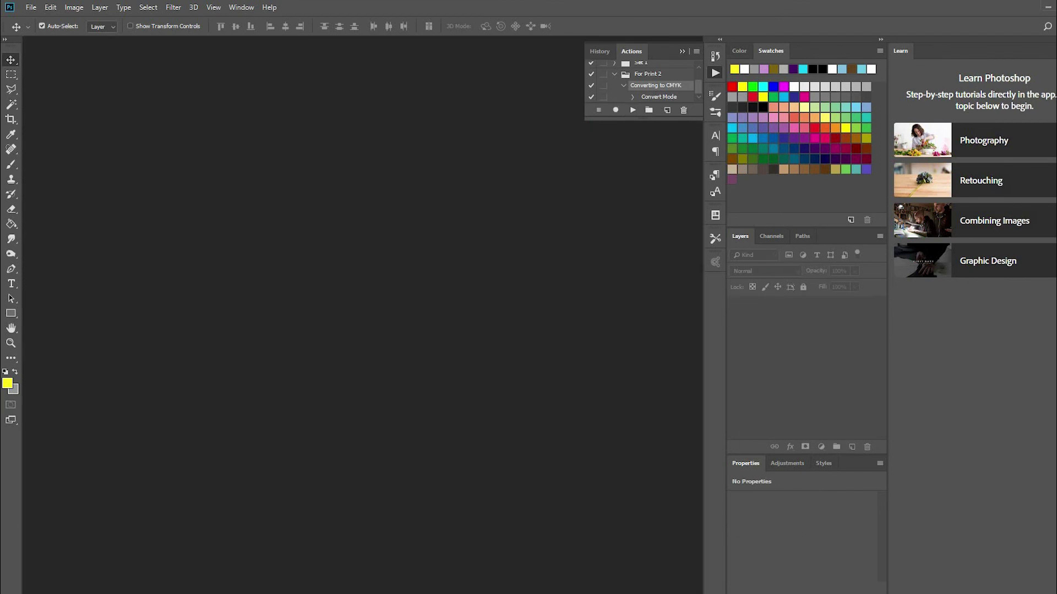
- Check the 24 converted pages in the CMYK folder and open 2 Ch 2 Cover with Photoshop
key("alt+Tab")
double_click(369, 105)
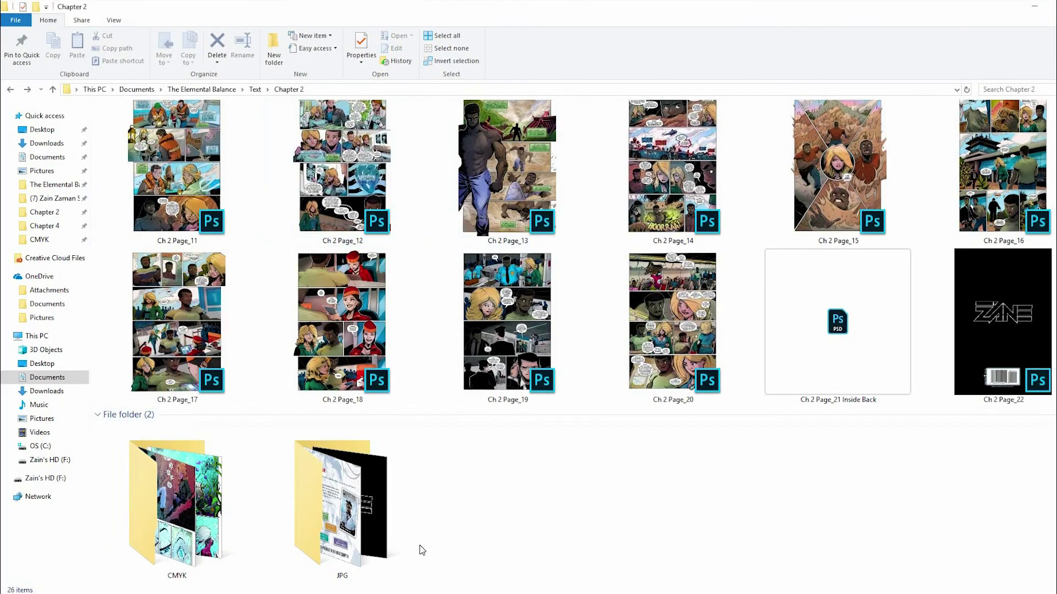
double_click(189, 539)
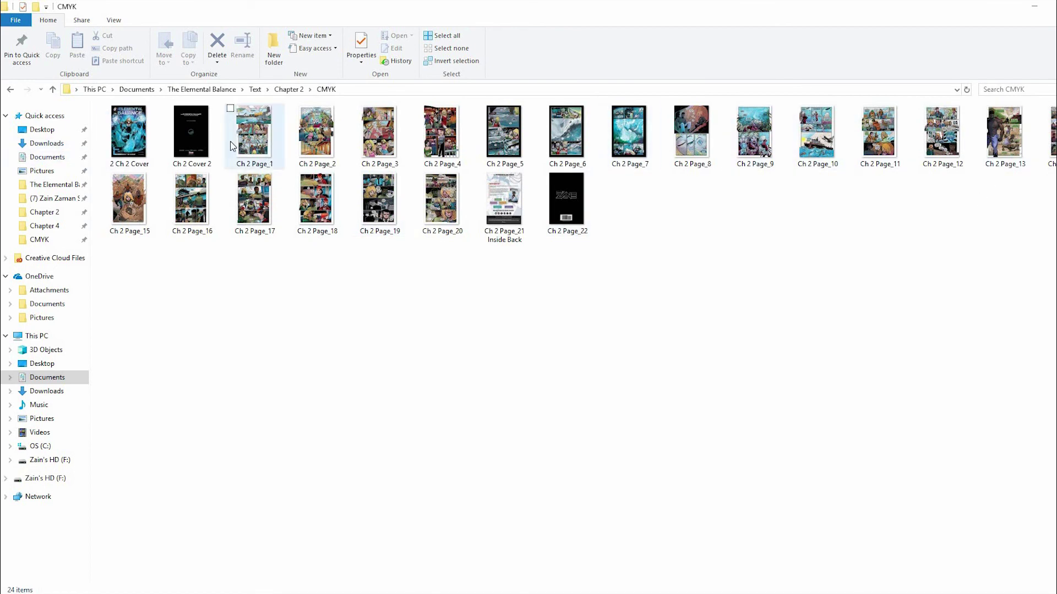
right_click(136, 124)
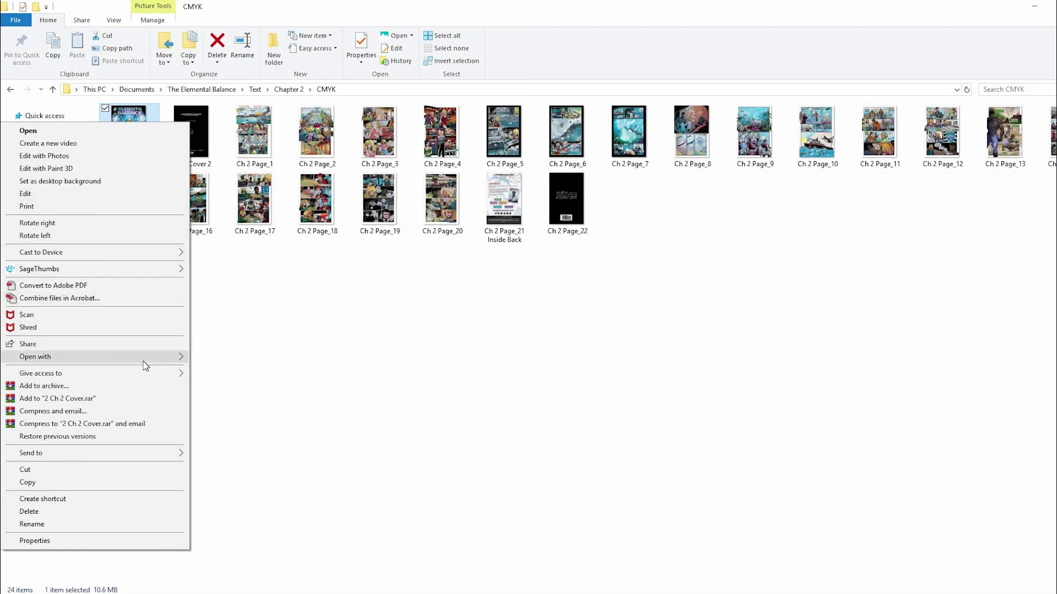
mouse_move(141, 356)
left_click(259, 371)
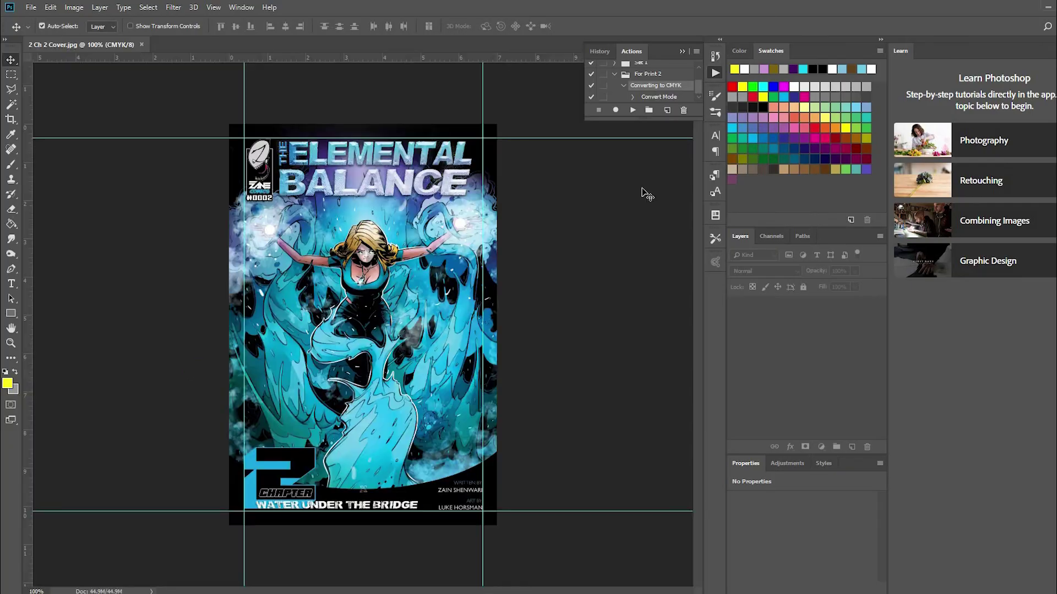